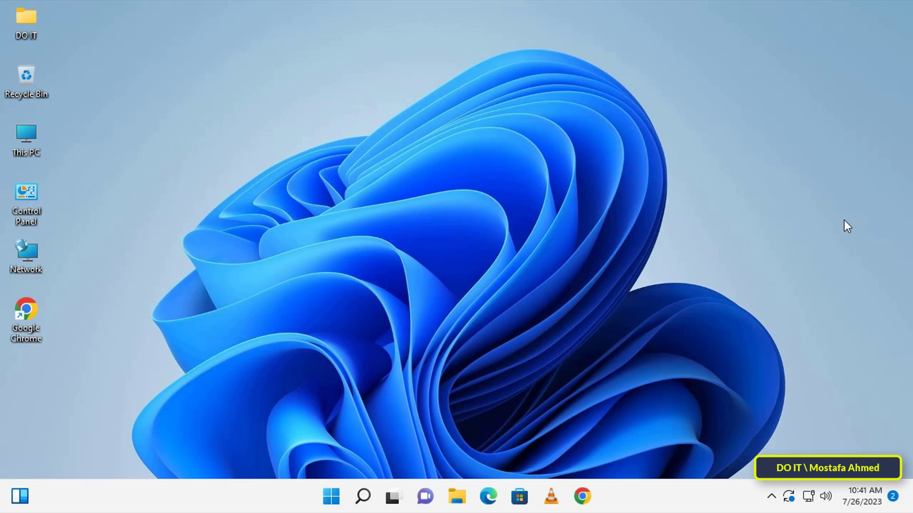
- Search for 'services' and launch the Services console
left_click(363, 496)
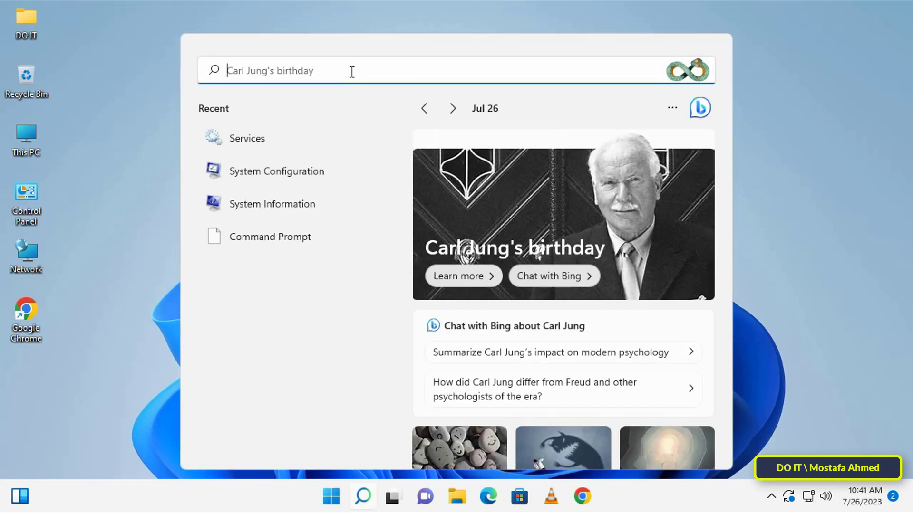
type("serv")
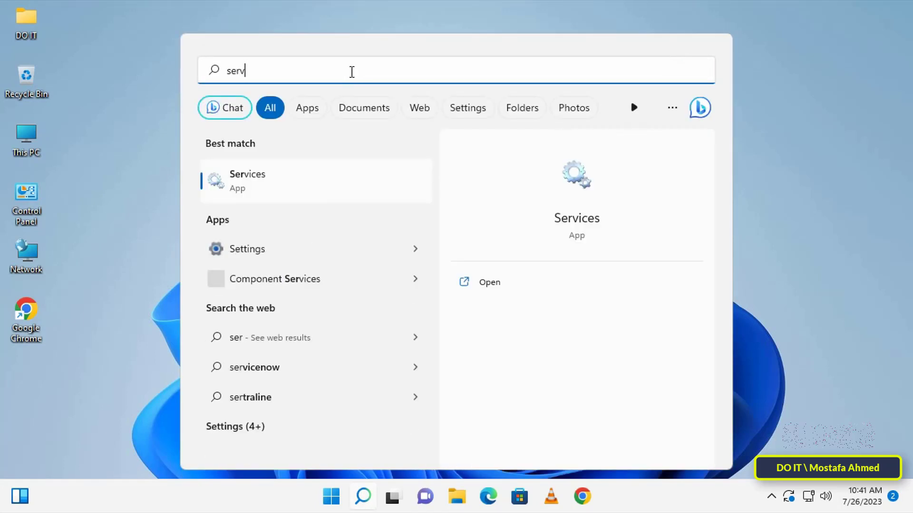
type("ices")
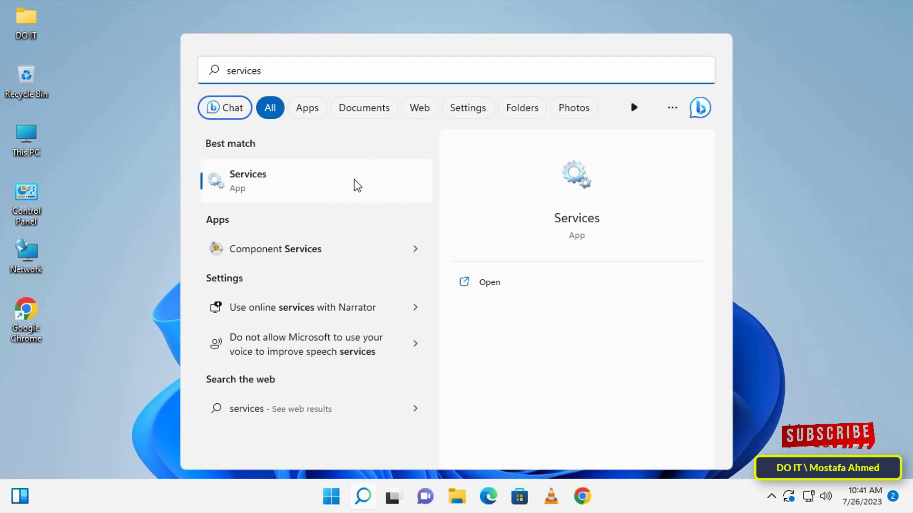
left_click(331, 185)
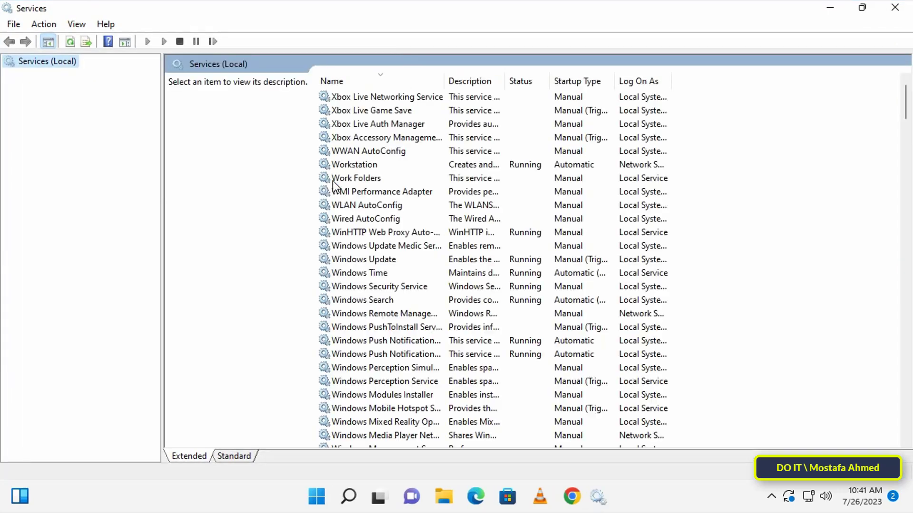
- Sort the services list A to Z by name and select Print Spooler
left_click_drag(162, 198, 180, 197)
left_click(405, 81)
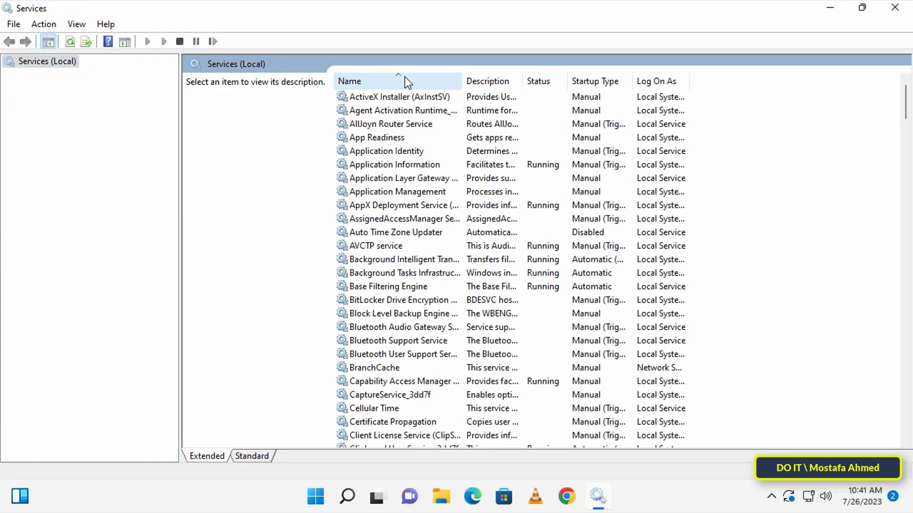
key("p")
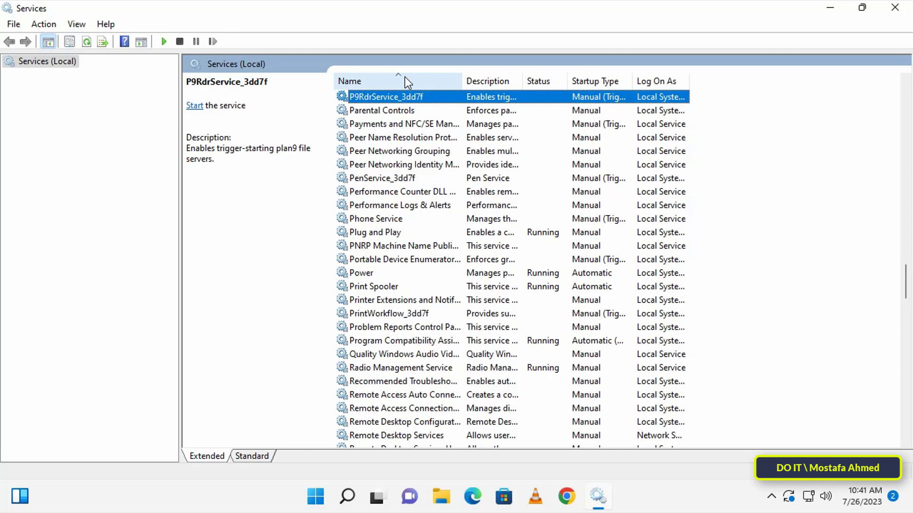
left_click(392, 286)
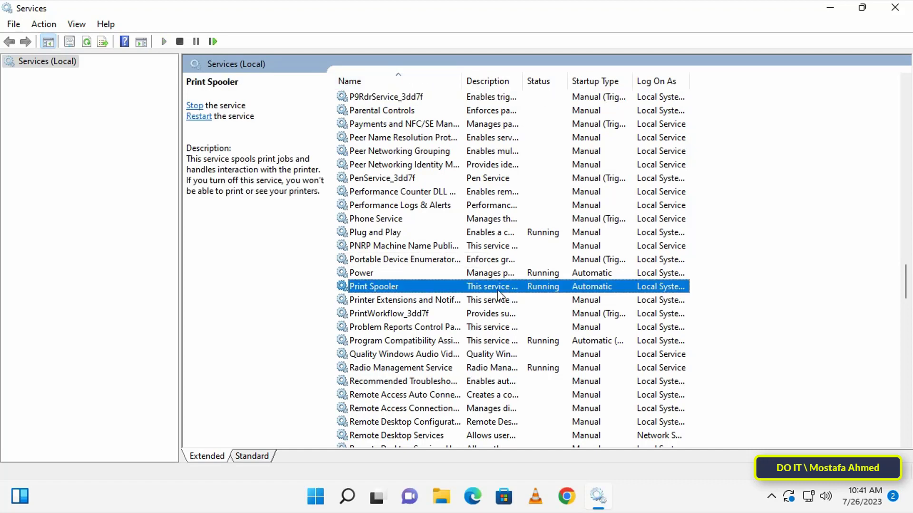
- In Print Spooler's properties, set startup type to Disabled, stop the service, and apply
double_click(421, 287)
left_click_drag(454, 96, 487, 51)
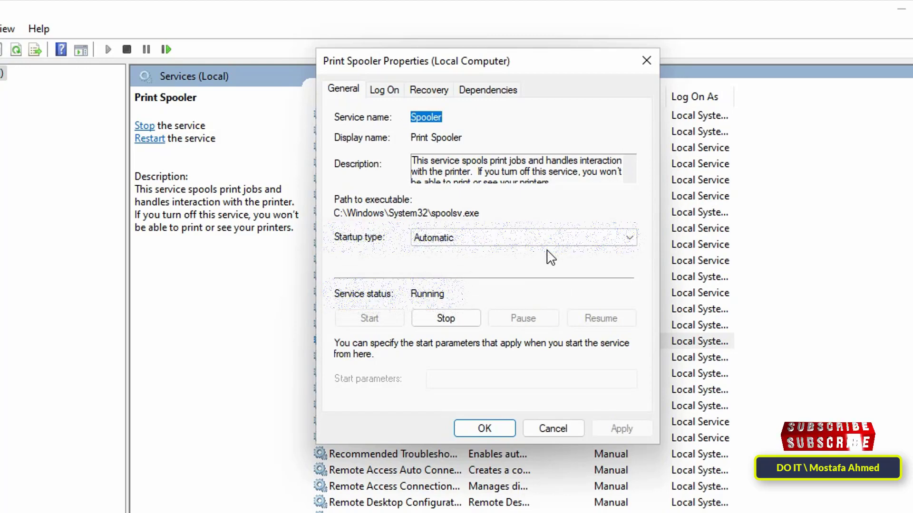
left_click(547, 240)
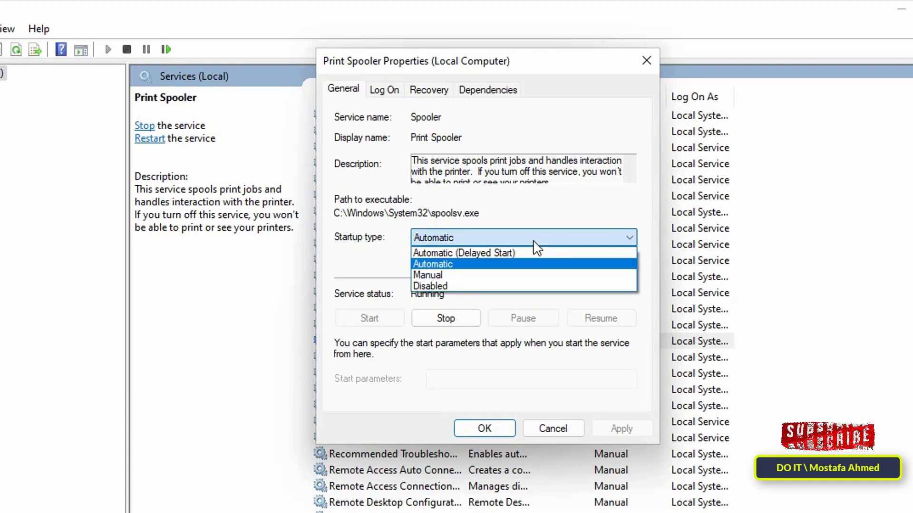
left_click(468, 287)
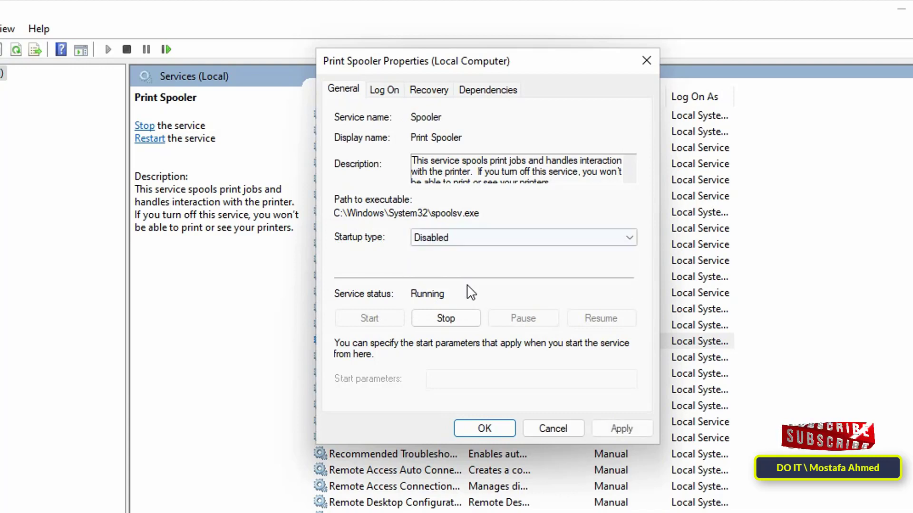
left_click(466, 327)
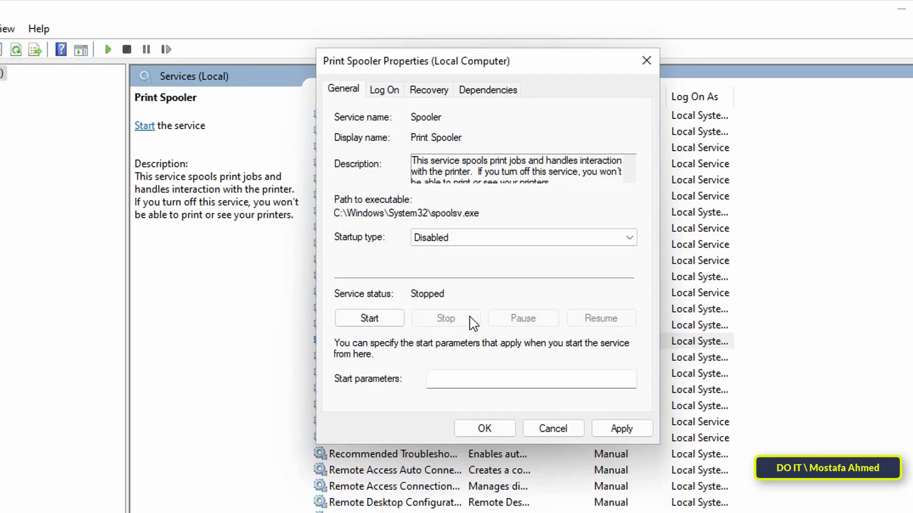
left_click(614, 428)
- Restore Print Spooler to Automatic startup, start it again, and confirm with OK
left_click(627, 238)
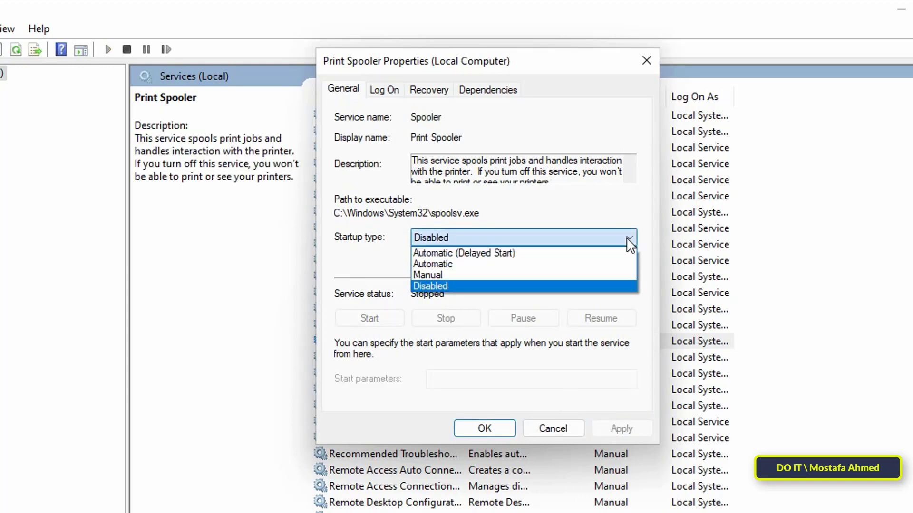
left_click(483, 266)
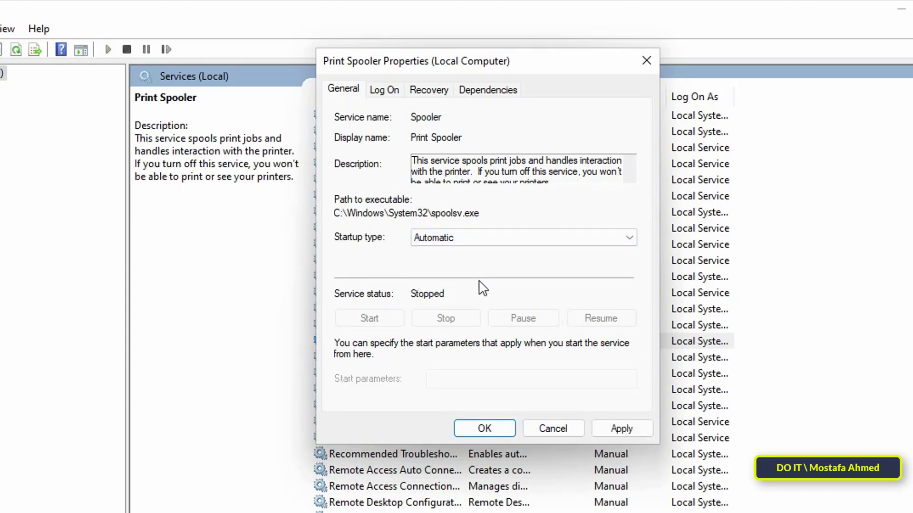
left_click(617, 428)
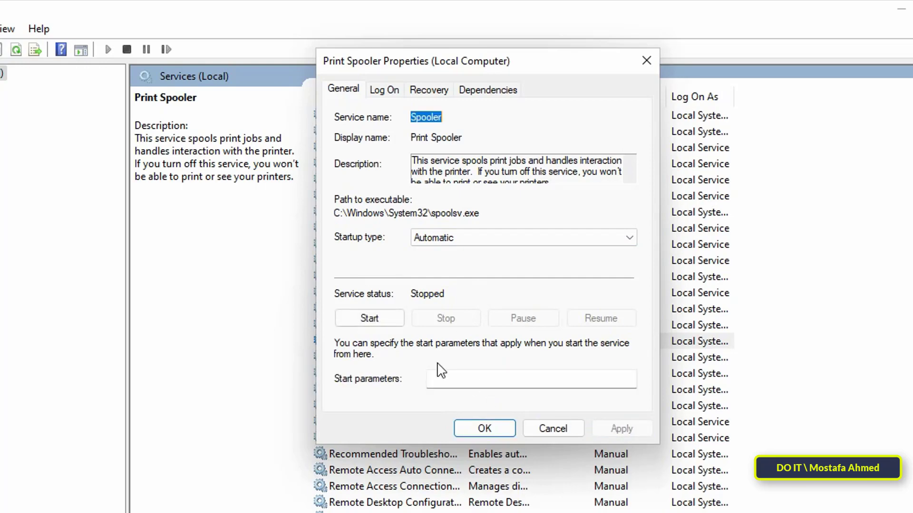
left_click(374, 327)
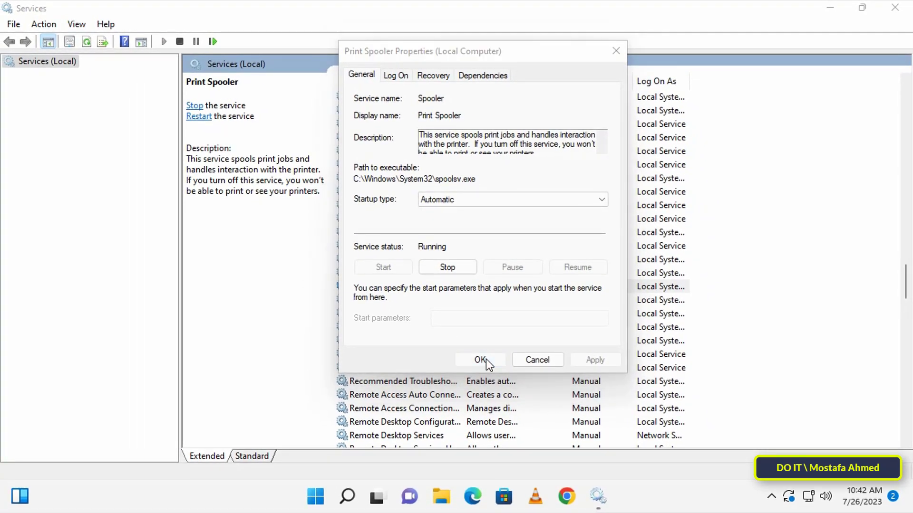
left_click(480, 359)
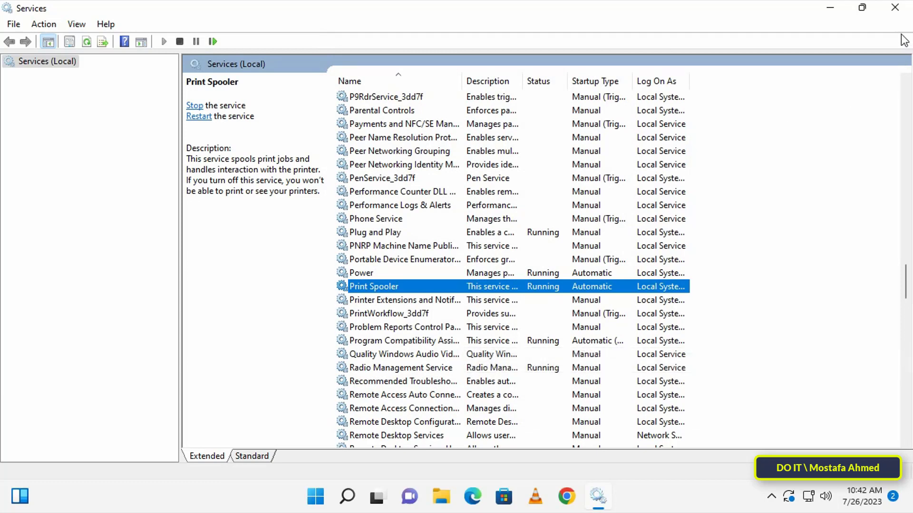
- Close Services, then search 'system configuration' and launch System Configuration
left_click(894, 9)
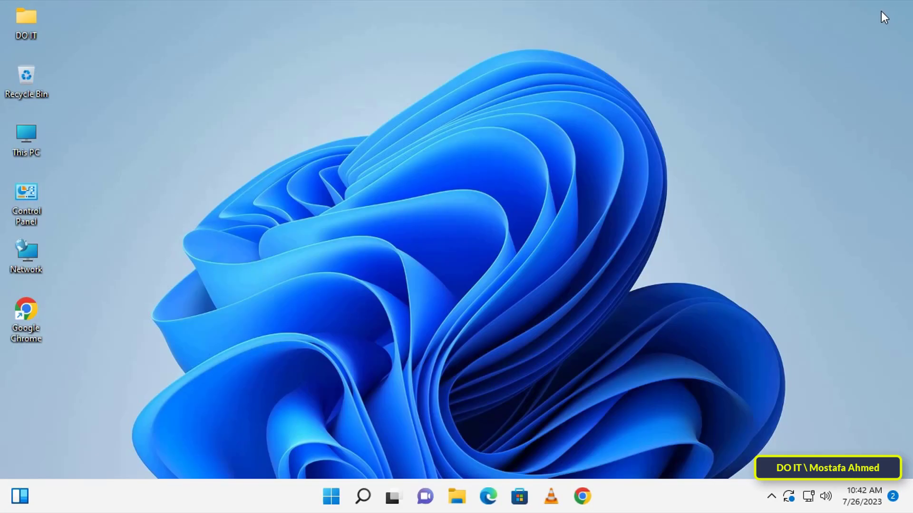
left_click(367, 496)
type("syste")
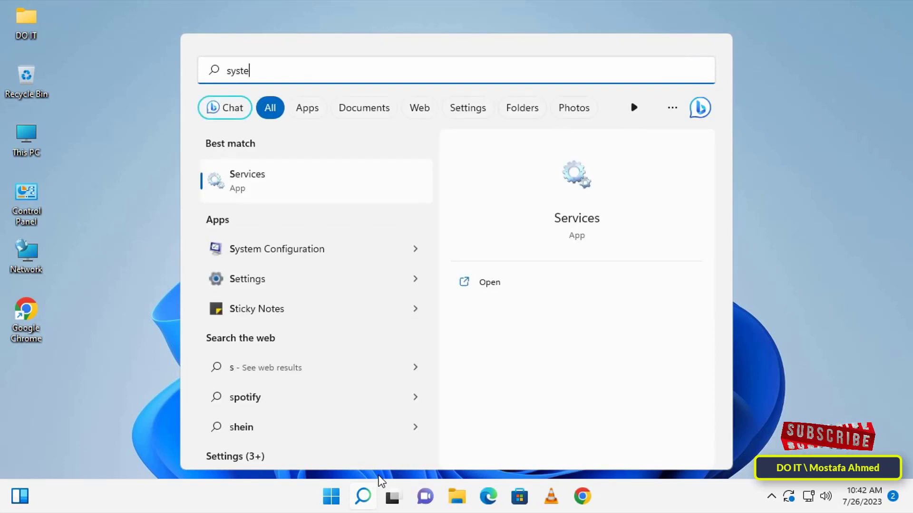
type("m confi")
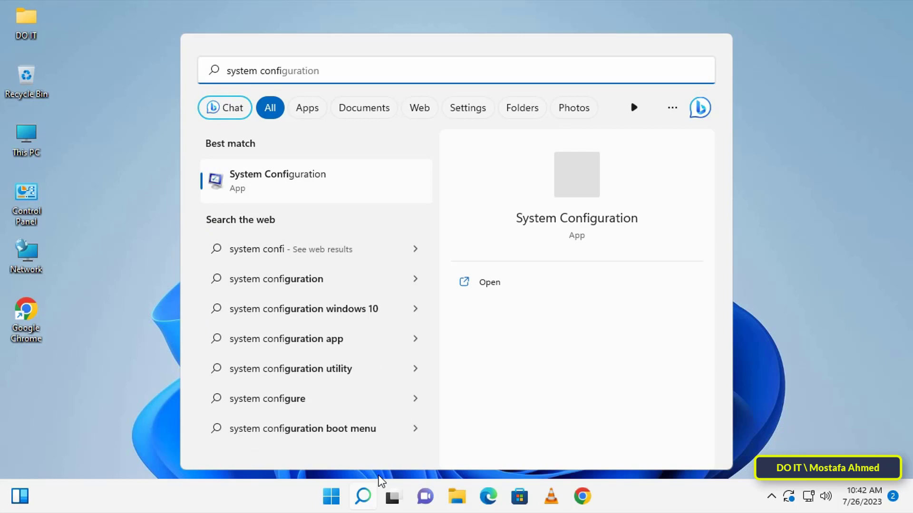
type("gurat")
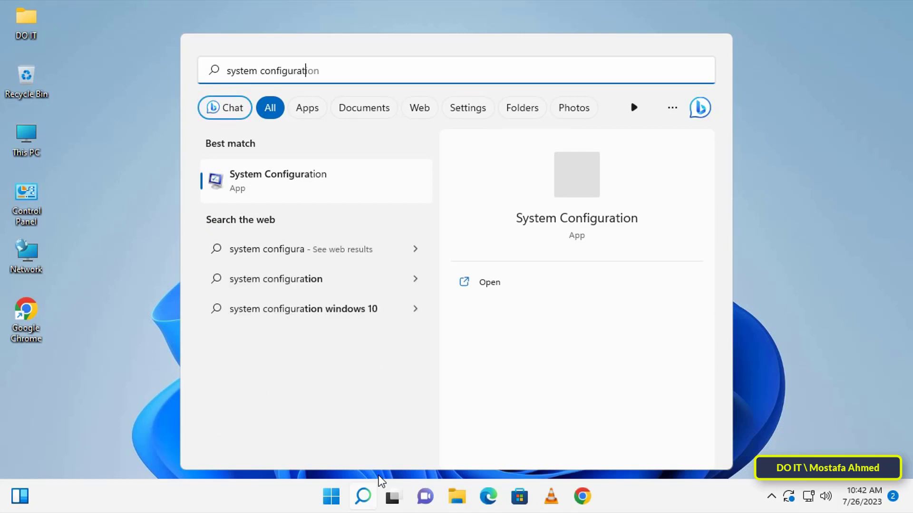
type("ion")
left_click(377, 194)
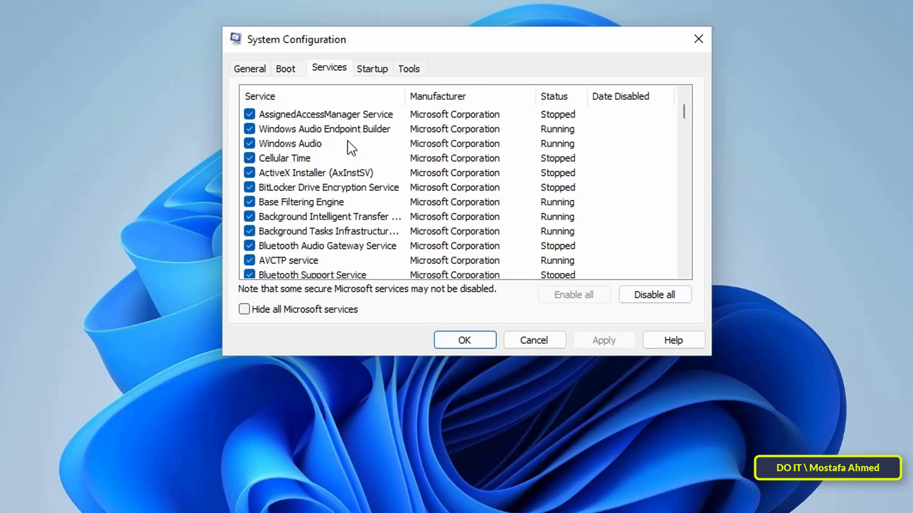
- Scroll to Print Spooler on the Services tab and clear its checkbox
scroll(383, 166, "down", 6)
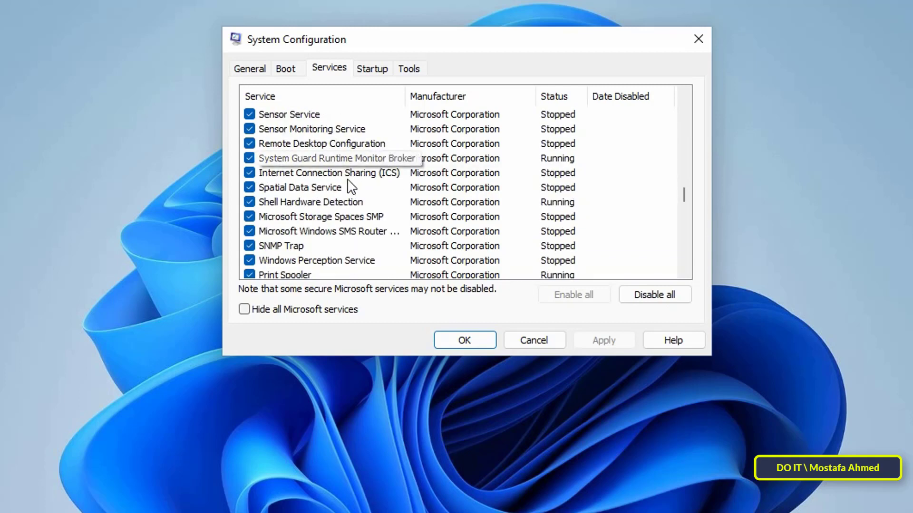
scroll(350, 185, "down", 1)
left_click(299, 233)
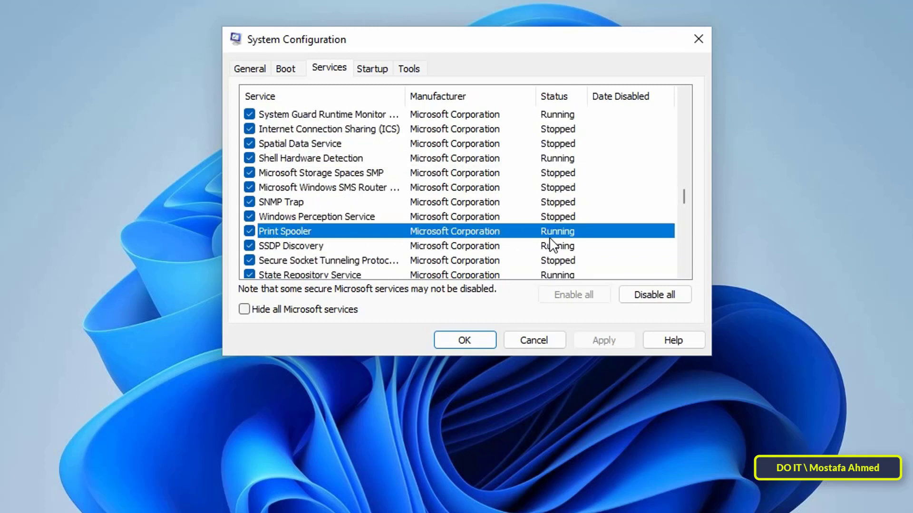
left_click(249, 231)
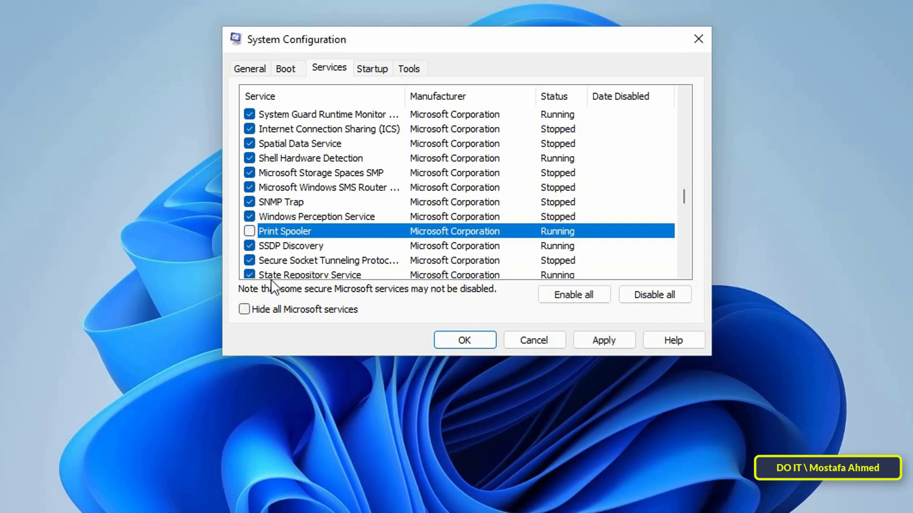